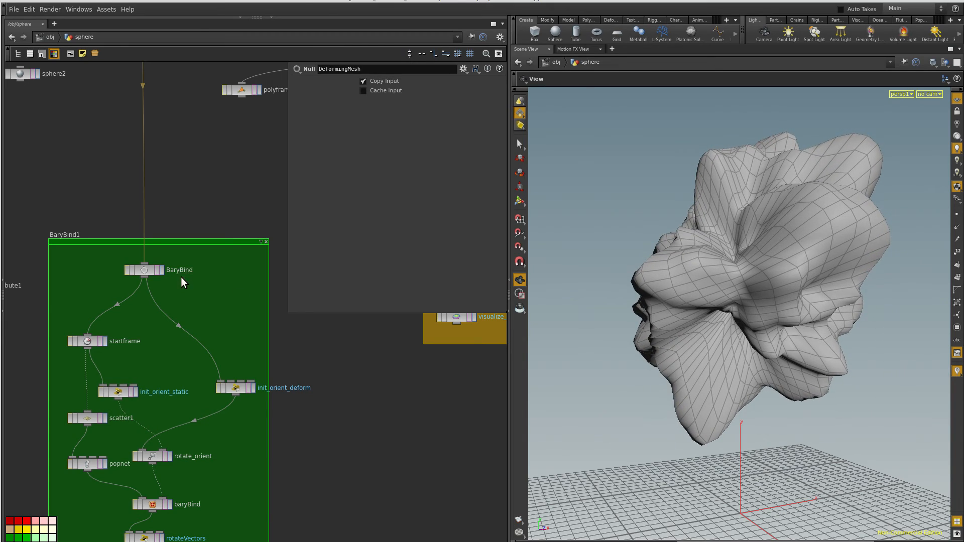
- Display the BaryBind null, the startframe Time Shift and the scatter1 node in turn to examine the mesh and its scattered points
{"action": "middle_click_drag", "start_coordinate": [129, 369], "coordinate": [167, 246]}
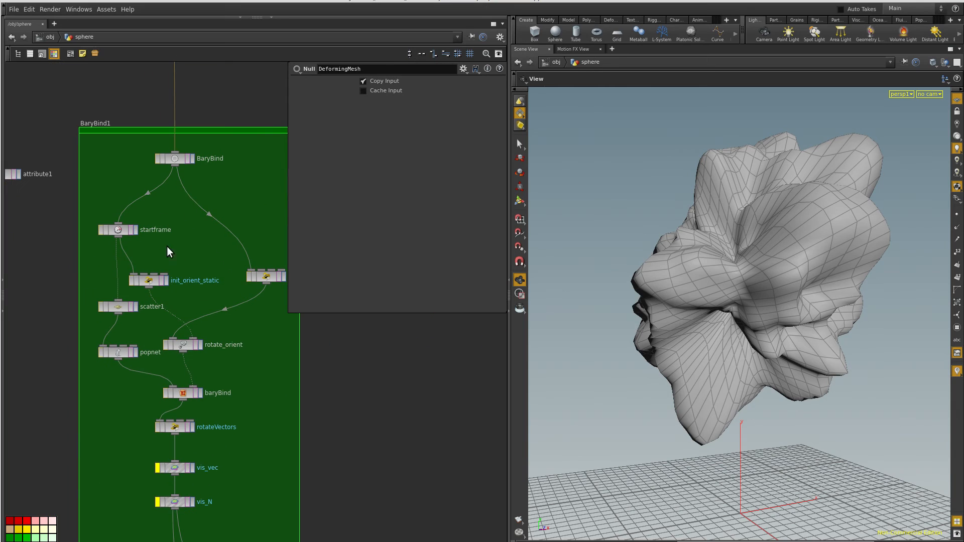
{"action": "left_click", "coordinate": [177, 160]}
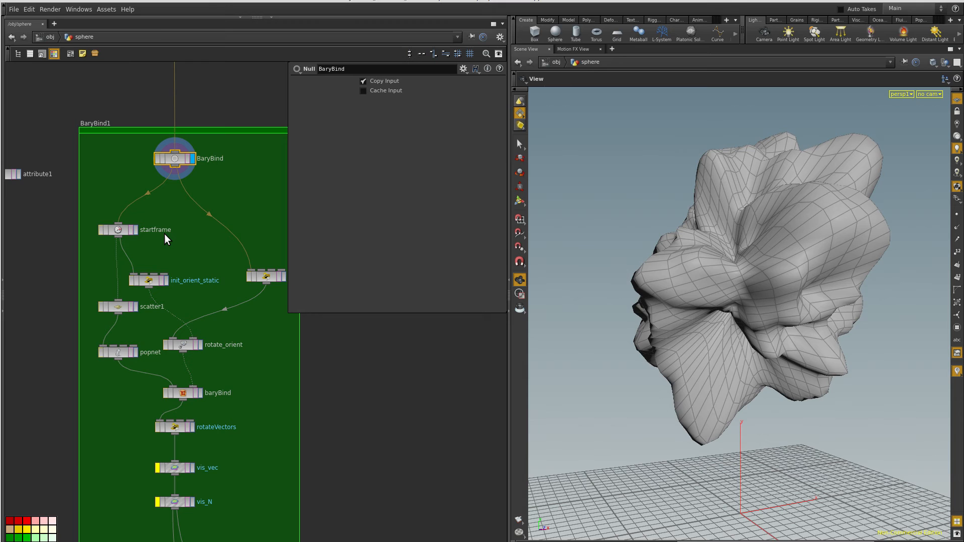
{"action": "left_click", "coordinate": [136, 230]}
{"action": "left_click", "coordinate": [122, 231]}
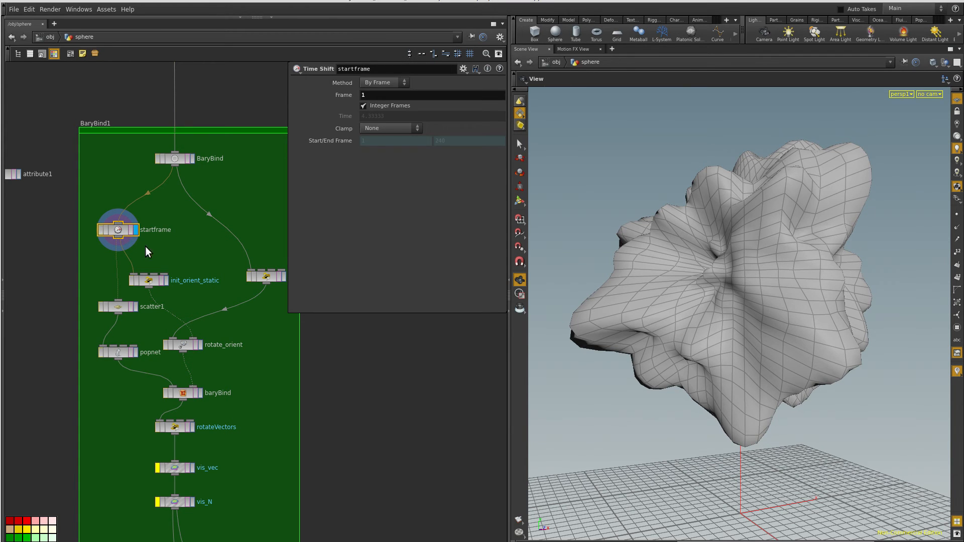
{"action": "left_click", "coordinate": [134, 306]}
{"action": "left_click", "coordinate": [121, 305]}
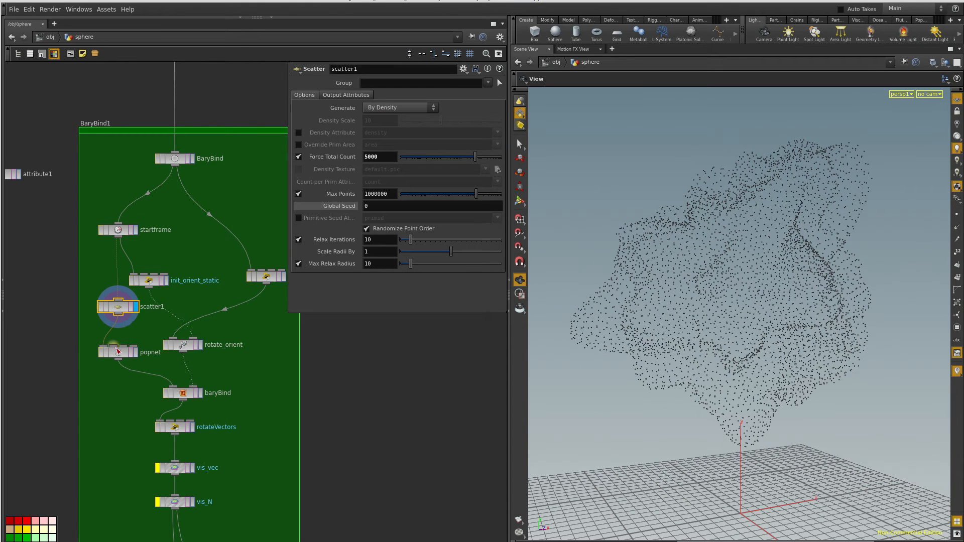
- Display the baryBind Attribute Interpolate result and compare its sourceprim and sourceprimuv settings with scatter1's output attributes
{"action": "left_click", "coordinate": [200, 395]}
{"action": "left_click", "coordinate": [180, 391]}
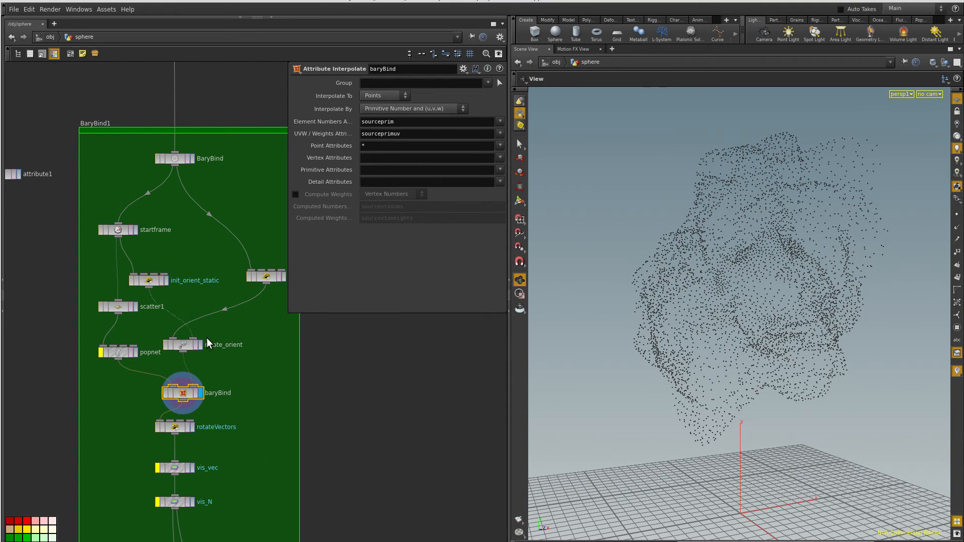
{"action": "left_click_drag", "start_coordinate": [179, 392], "coordinate": [178, 390]}
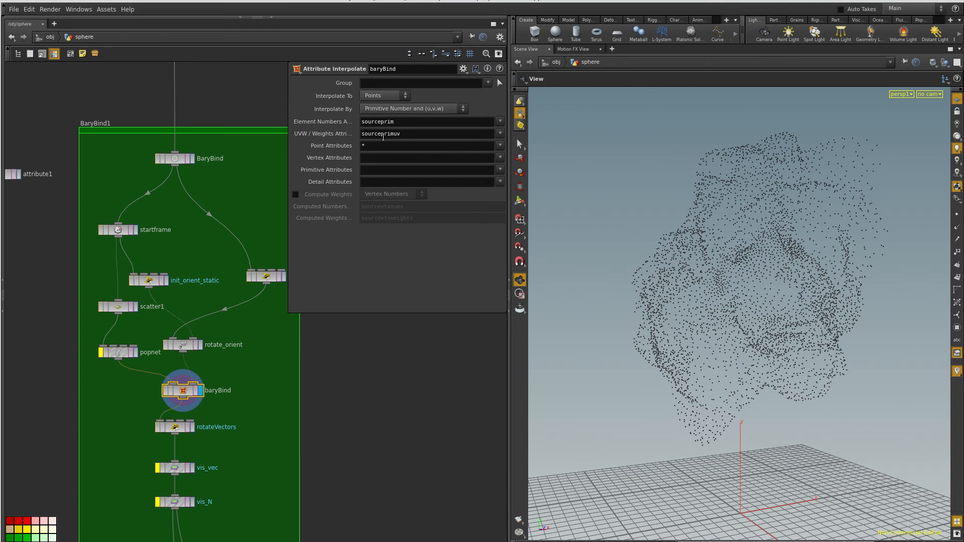
{"action": "left_click", "coordinate": [115, 310]}
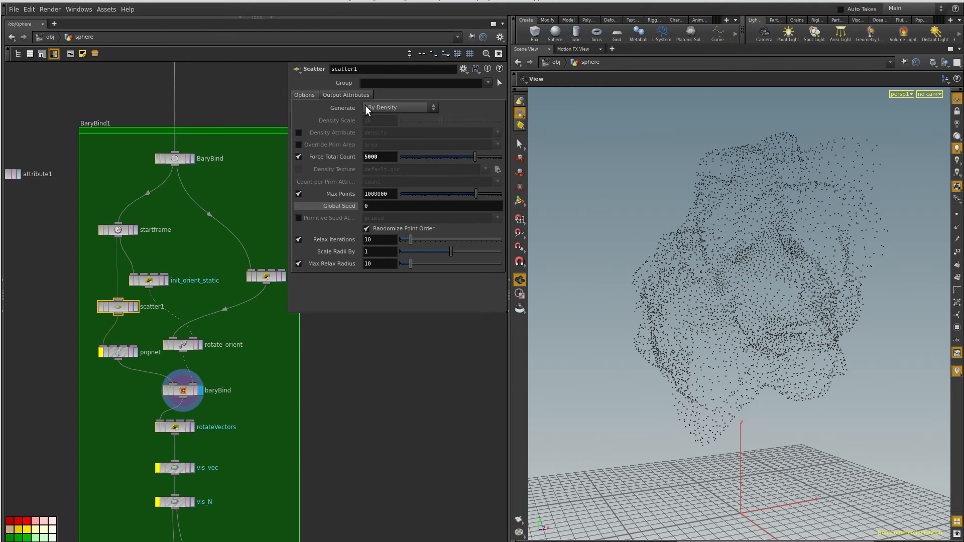
{"action": "left_click", "coordinate": [351, 95]}
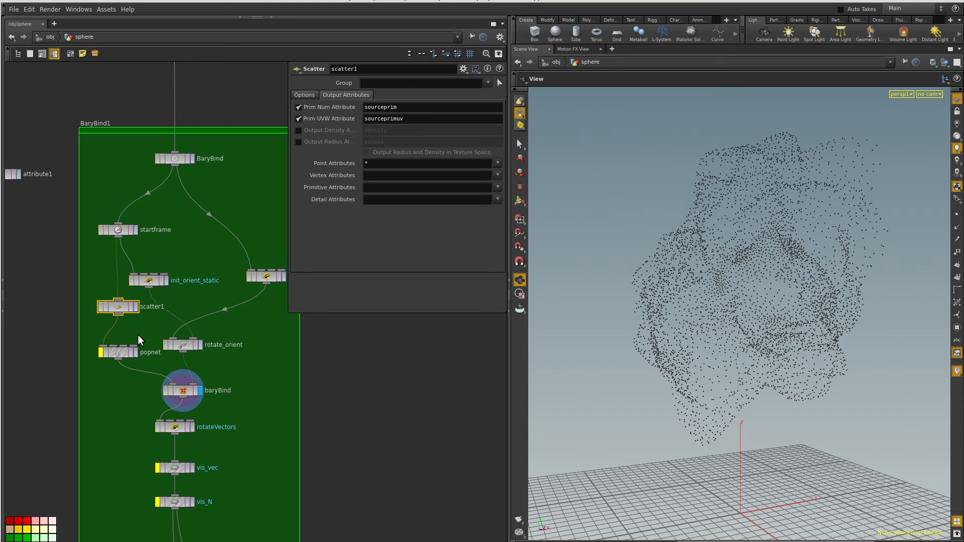
{"action": "left_click", "coordinate": [182, 392]}
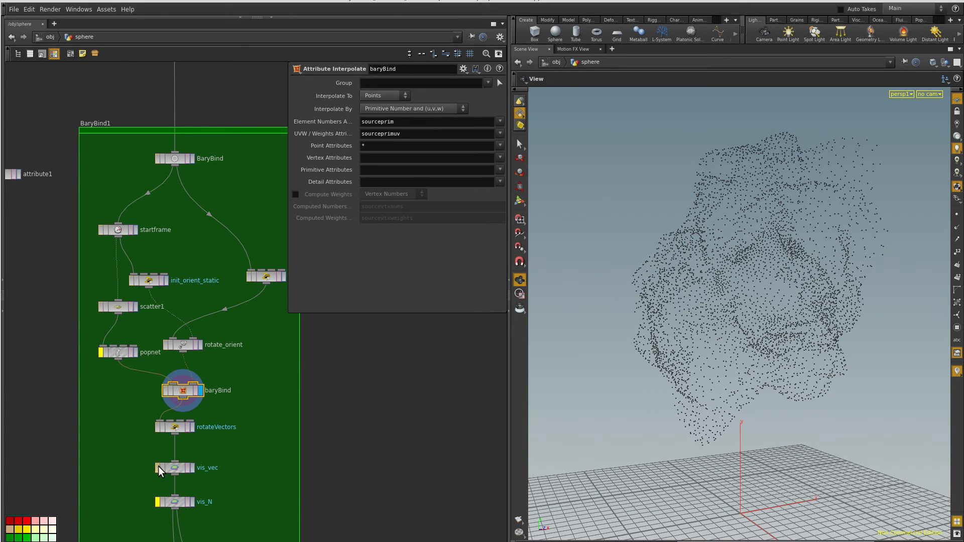
- With vis_N displayed, review rotate_orient and both init_orient wrangles, moving the two wrangles slightly higher in the network
{"action": "left_click", "coordinate": [191, 501]}
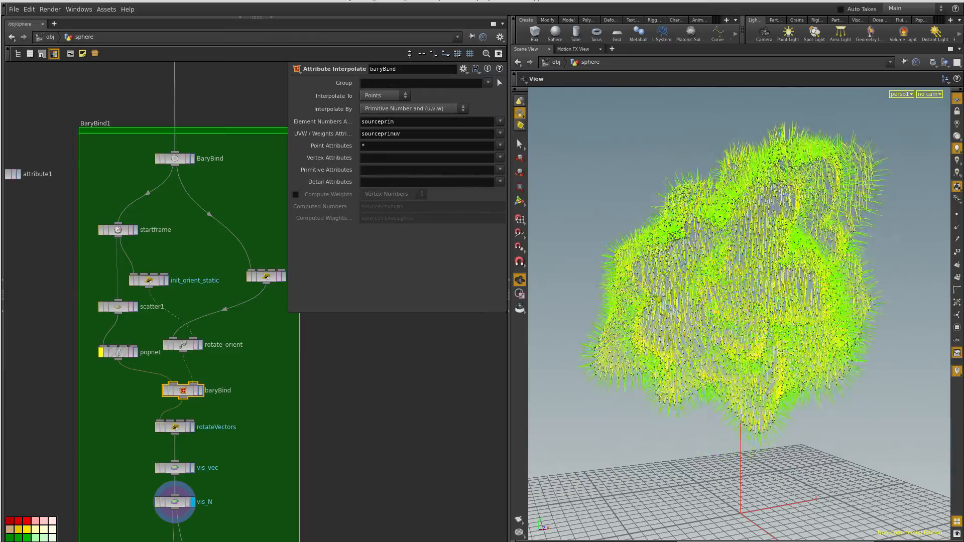
{"action": "left_click", "coordinate": [187, 345]}
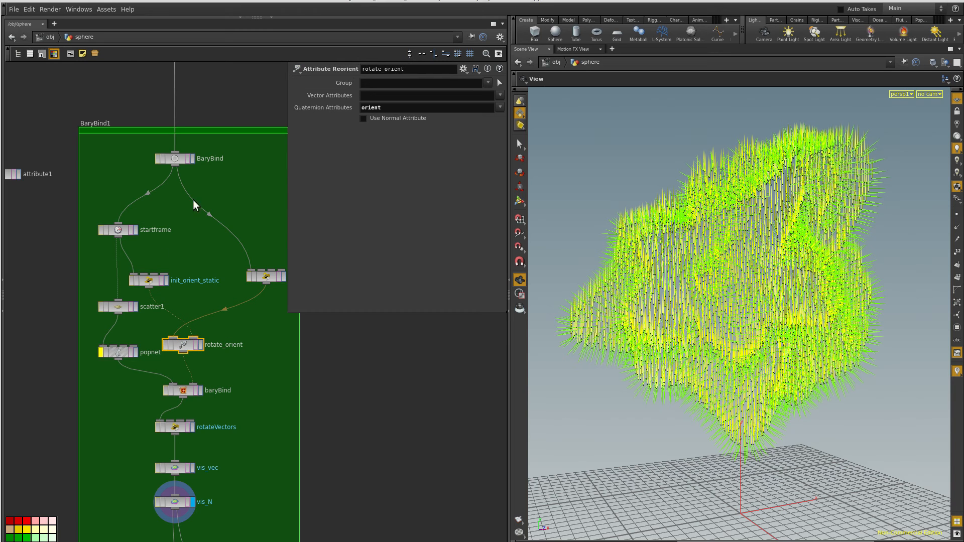
{"action": "left_click_drag", "start_coordinate": [149, 284], "coordinate": [155, 263]}
{"action": "left_click", "coordinate": [155, 263]}
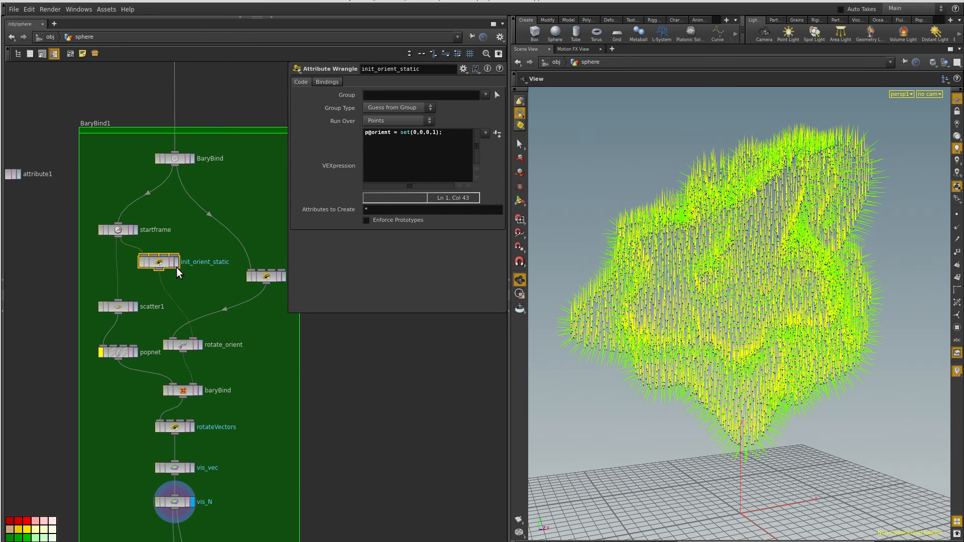
{"action": "left_click", "coordinate": [265, 277]}
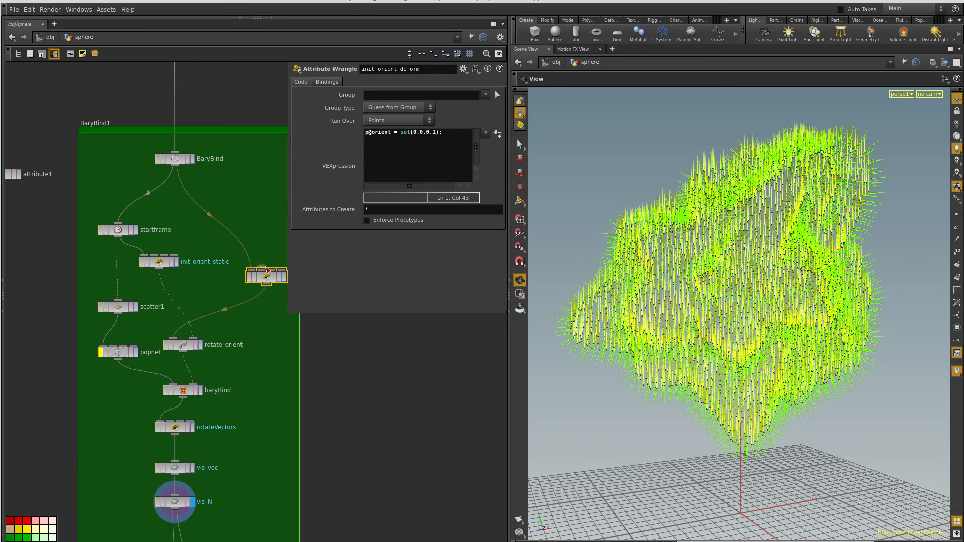
{"action": "left_click_drag", "start_coordinate": [261, 259], "coordinate": [260, 267]}
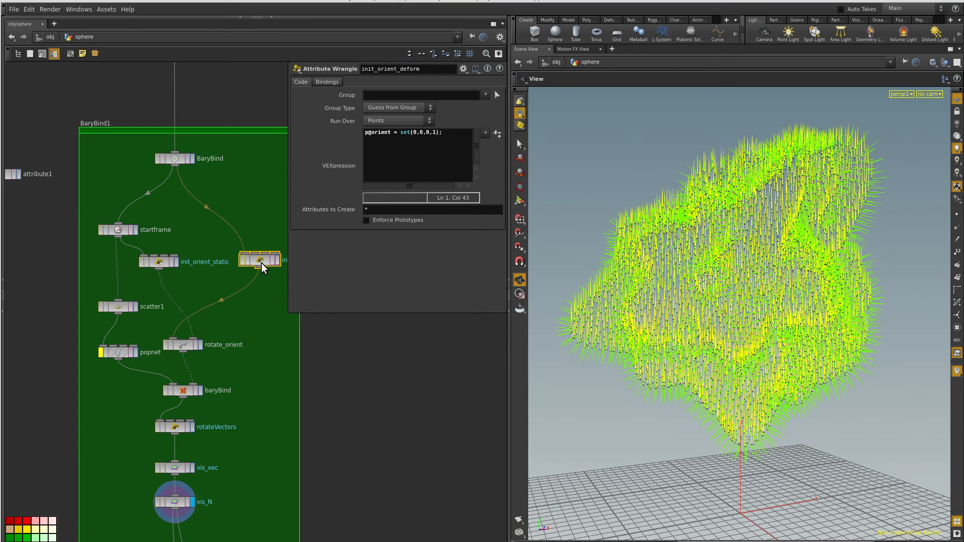
{"action": "left_click", "coordinate": [184, 344]}
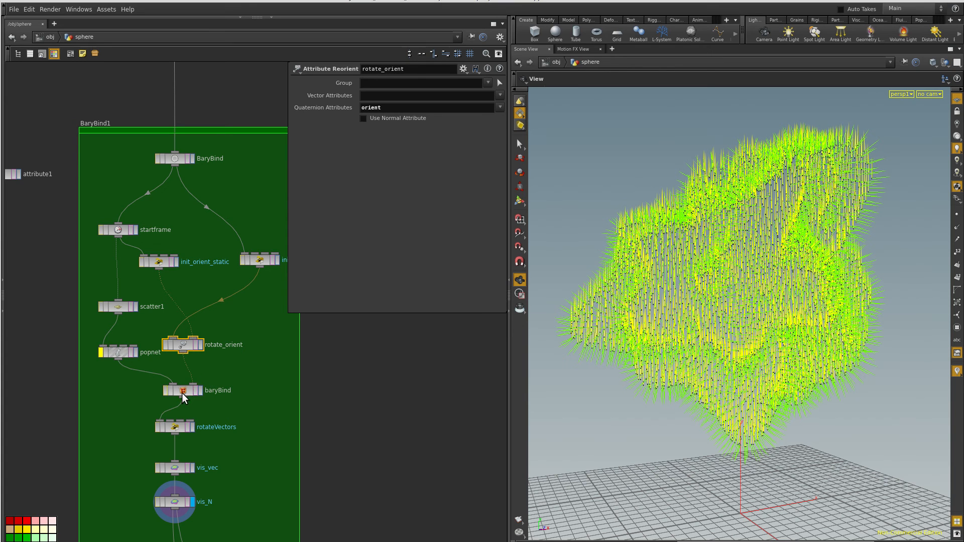
- Examine the baryBind points and the rotateVectors expression, and display the vis_vec node's vector markers
{"action": "left_click", "coordinate": [182, 392]}
{"action": "left_click", "coordinate": [200, 390]}
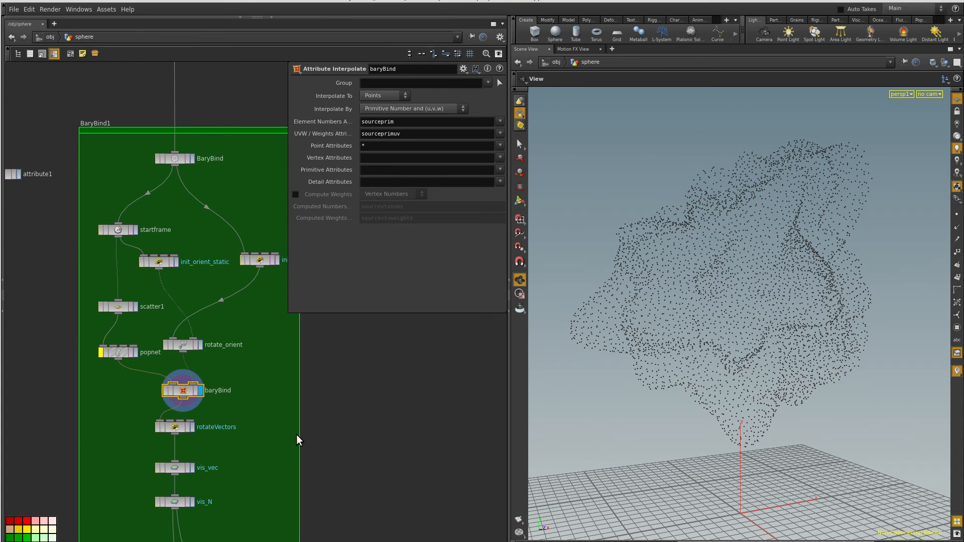
{"action": "middle_click", "coordinate": [183, 389]}
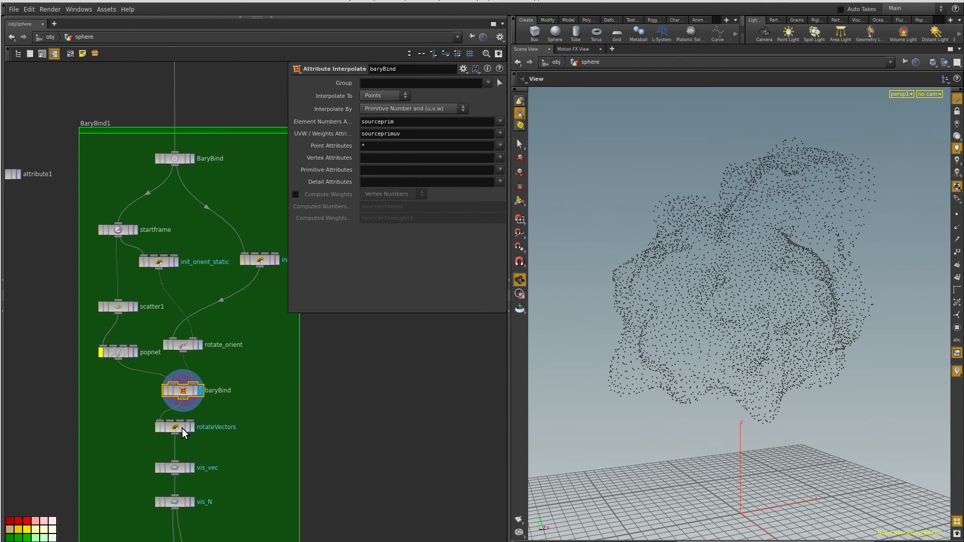
{"action": "left_click", "coordinate": [175, 427]}
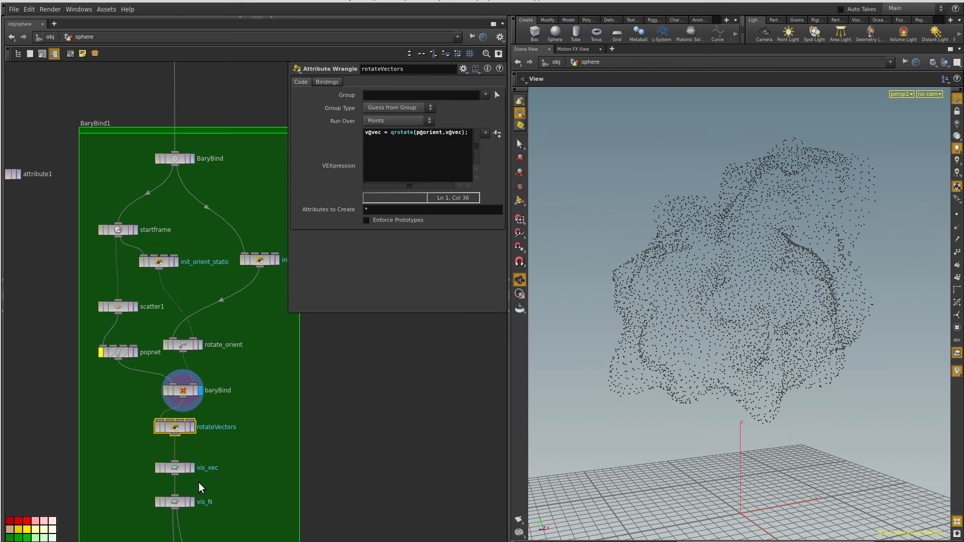
{"action": "left_click", "coordinate": [192, 468]}
{"action": "left_click", "coordinate": [173, 471]}
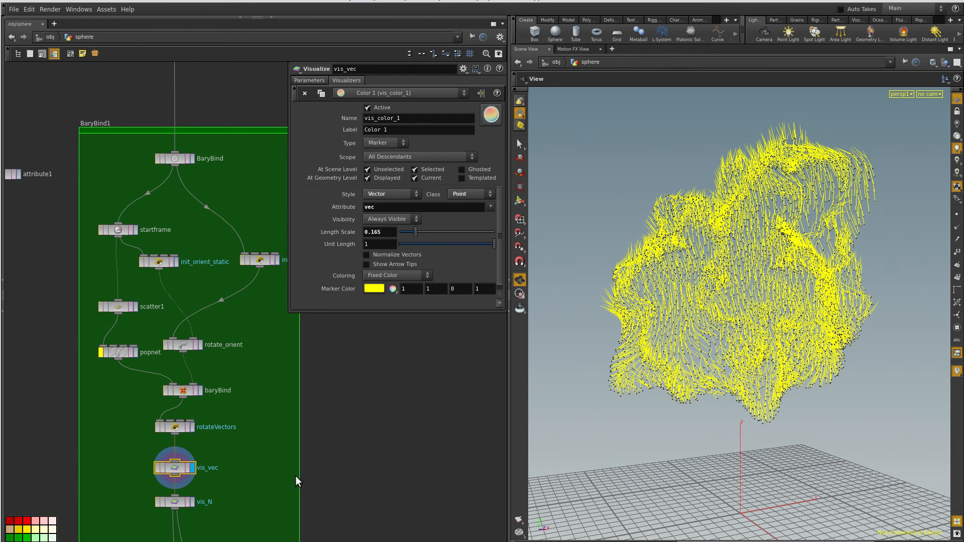
- Bypass and re-enable the rotateVectors wrangle to compare the vec vectors, and review its qrotate expression
{"action": "left_click", "coordinate": [157, 428]}
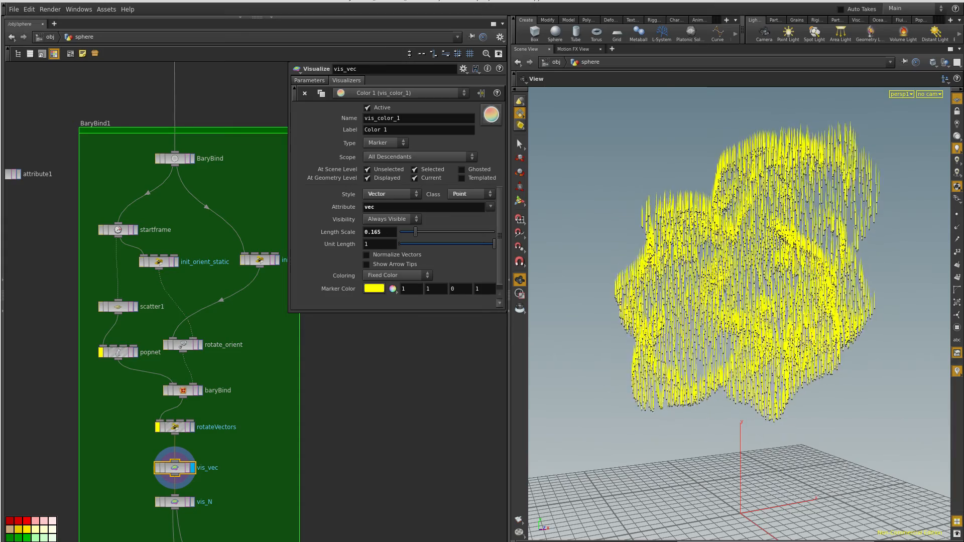
{"action": "left_click", "coordinate": [157, 427]}
{"action": "left_click", "coordinate": [173, 427]}
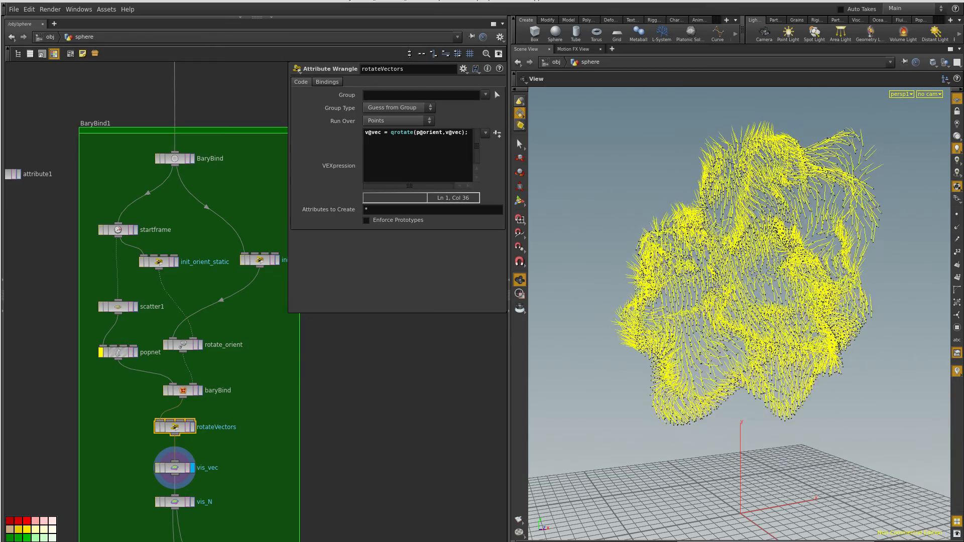
- Align the baryBind node directly above rotateVectors and display the vis_N node with its visualizer settings
{"action": "left_click", "coordinate": [185, 394]}
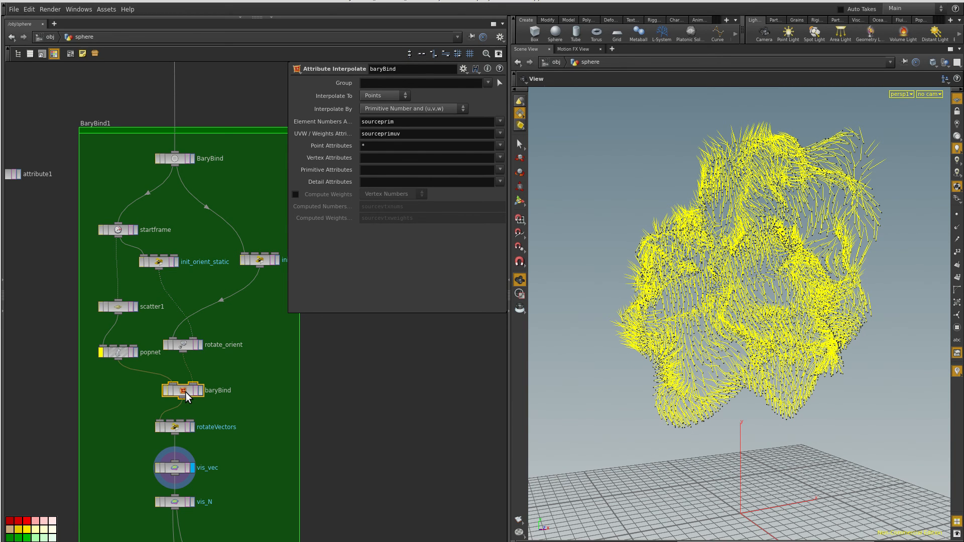
{"action": "left_click_drag", "start_coordinate": [186, 392], "coordinate": [177, 388]}
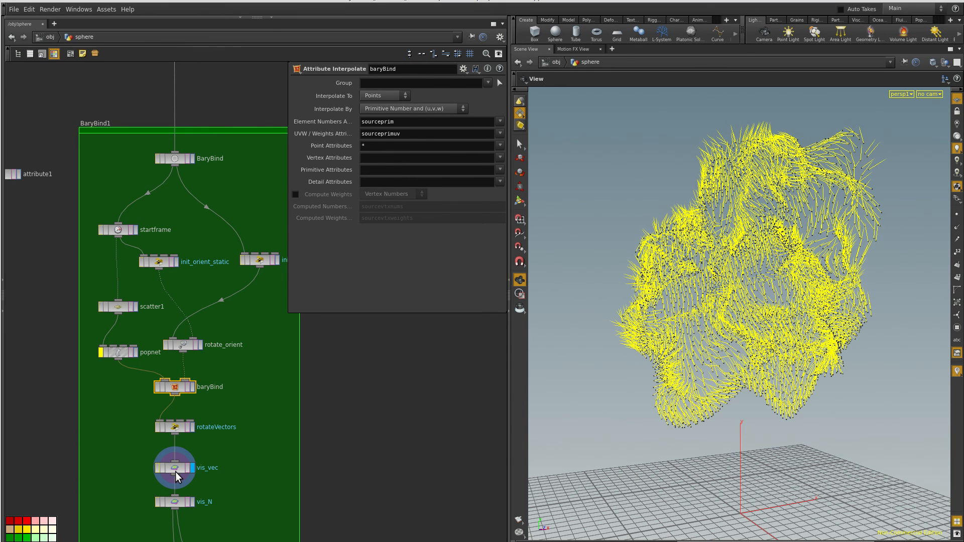
{"action": "left_click", "coordinate": [191, 503]}
{"action": "left_click", "coordinate": [180, 502]}
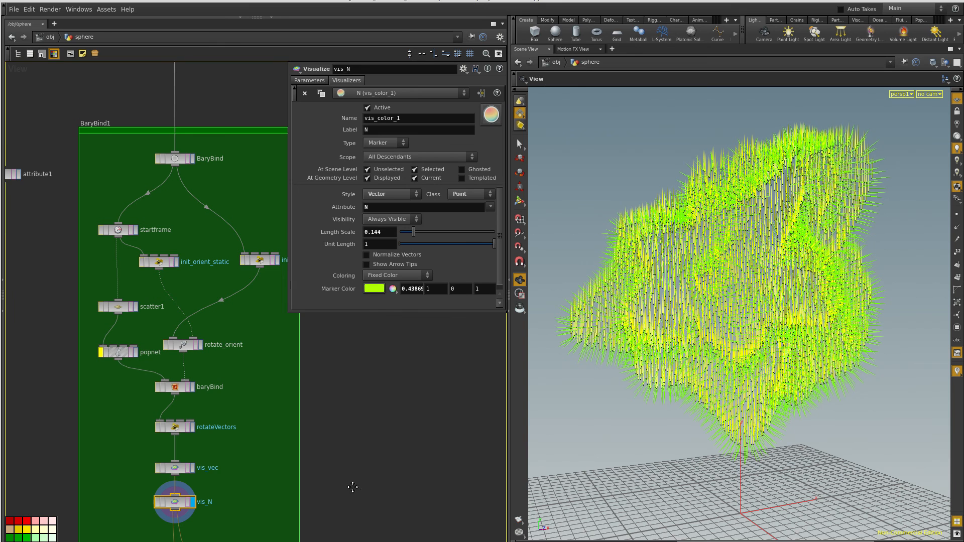
- Re-enable the bypassed popnet node and bypass the vis_N and vis_vec visualizers
{"action": "middle_click_drag", "start_coordinate": [349, 482], "coordinate": [298, 380]}
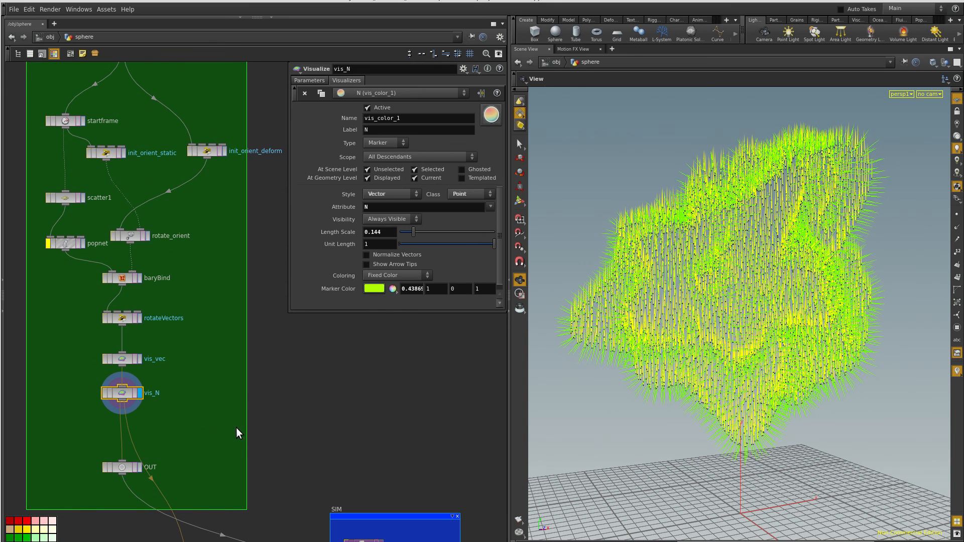
{"action": "left_click", "coordinate": [48, 244]}
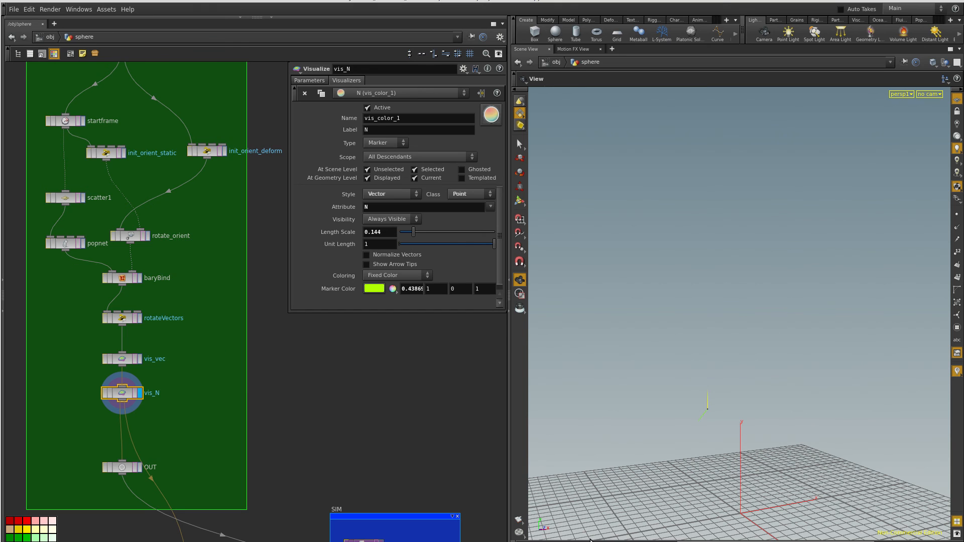
{"action": "left_click", "coordinate": [104, 393]}
{"action": "left_click", "coordinate": [105, 359]}
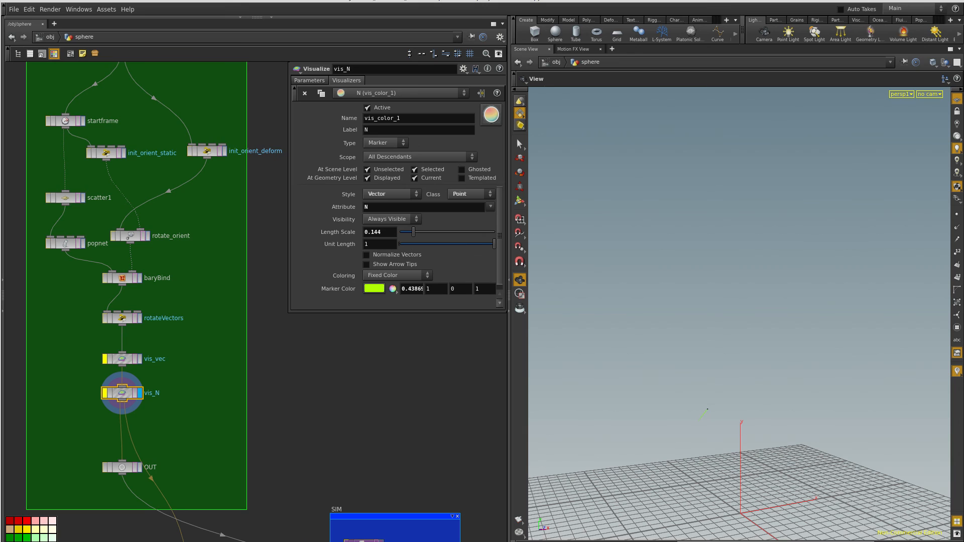